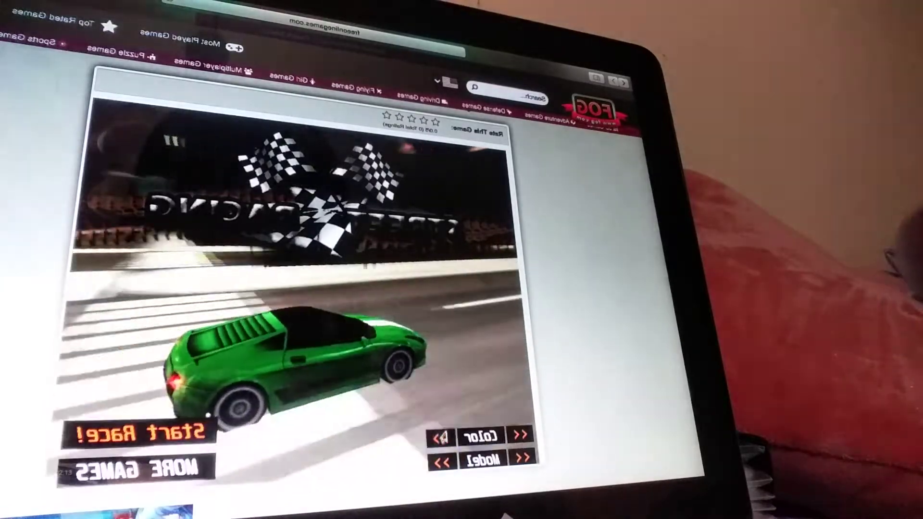
click(440, 437)
click(184, 434)
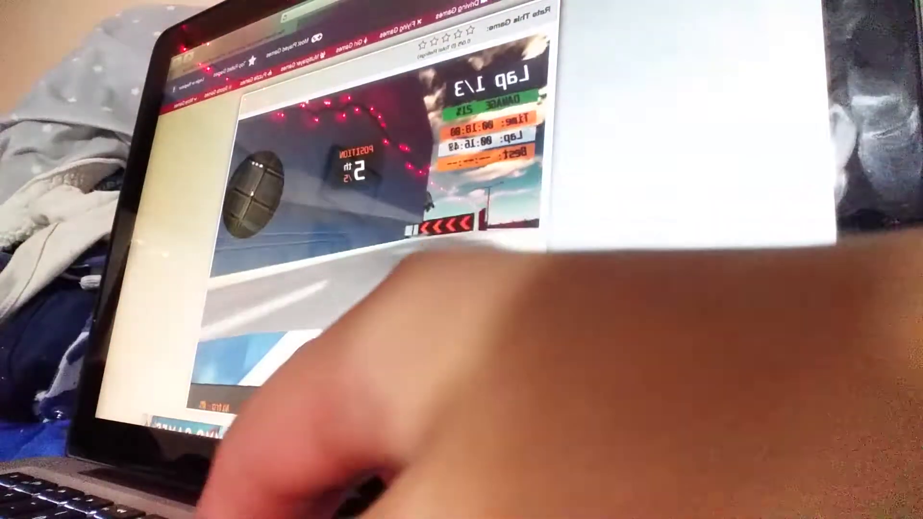
key(c)
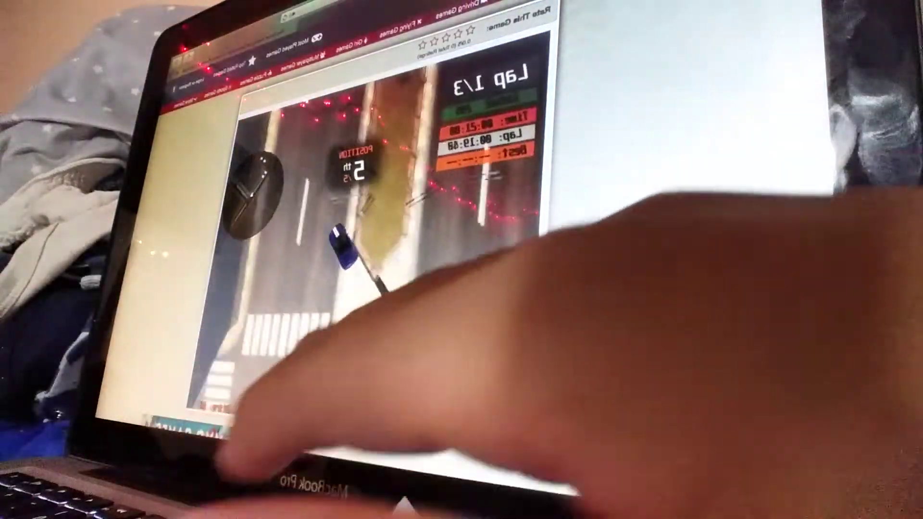